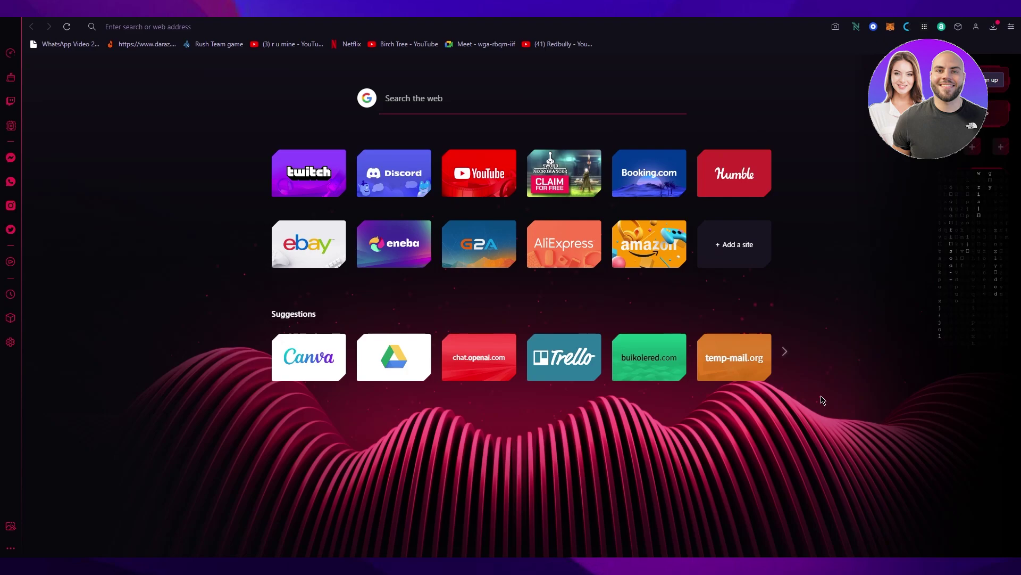
# Step: Run a Google search for 'shopify'
pyautogui.click(723, 23)
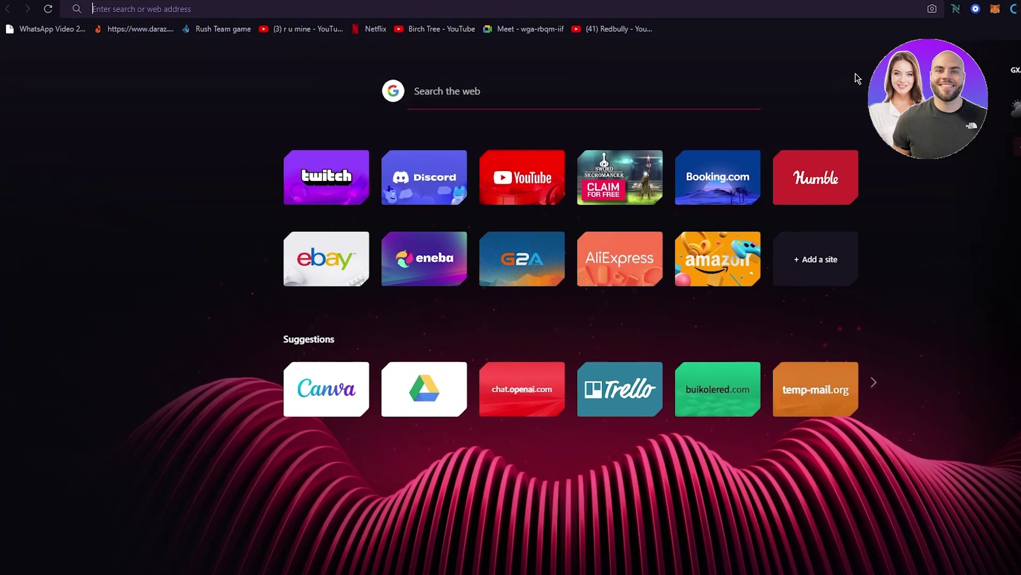
pyautogui.write('sho')
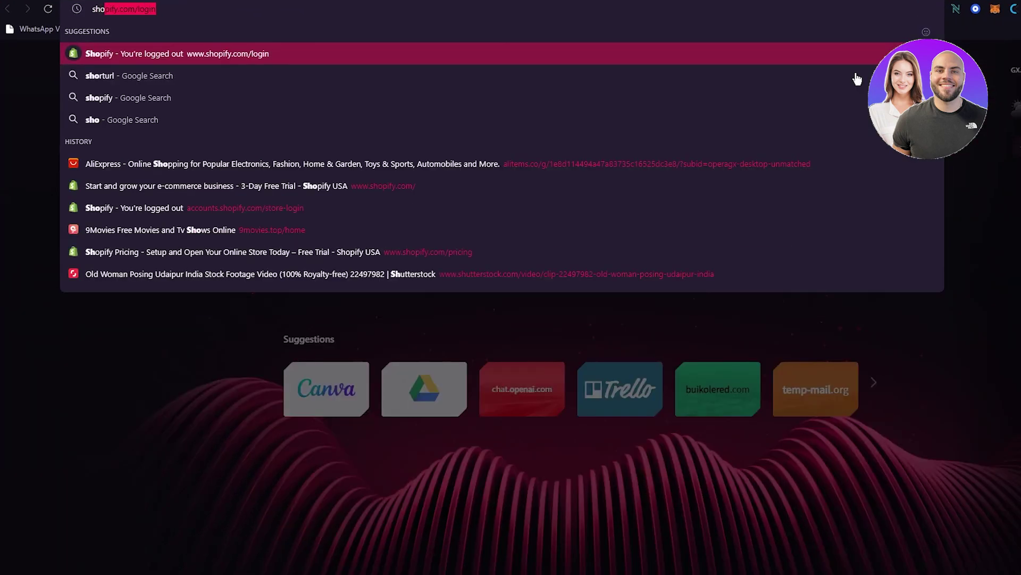
pyautogui.write('pify')
pyautogui.press('Delete')
pyautogui.press('Return')
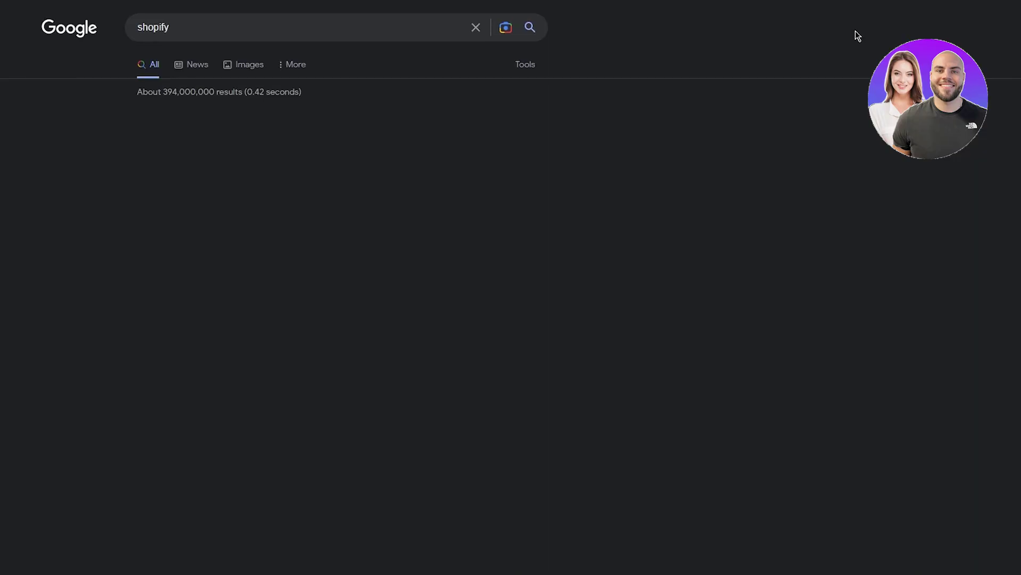
pyautogui.scroll(-3, 201, 239)
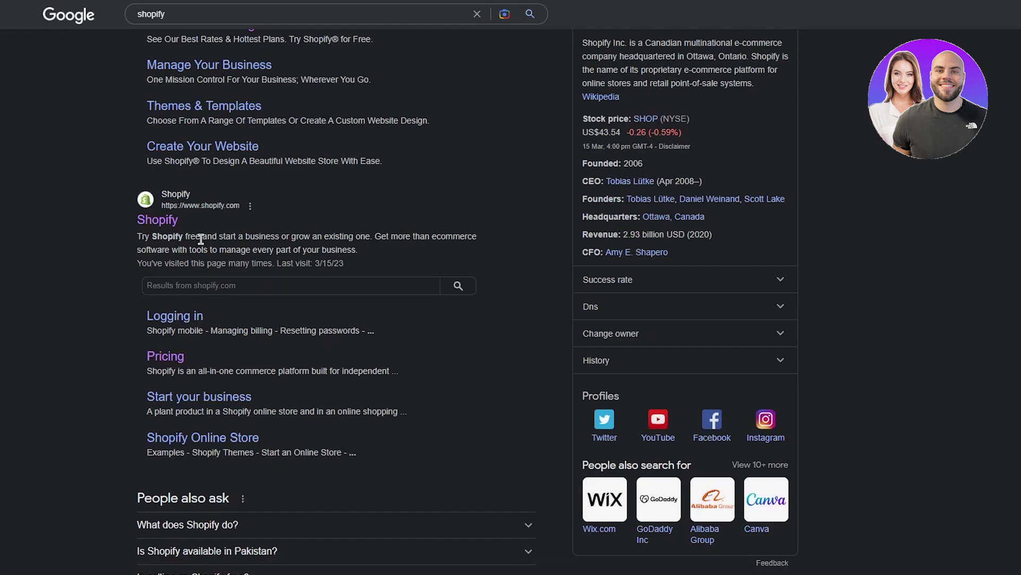
# Step: Open the official Shopify website from the results and go to its login
pyautogui.click(163, 213)
pyautogui.scroll(-3, 390, 311)
pyautogui.scroll(2, 389, 311)
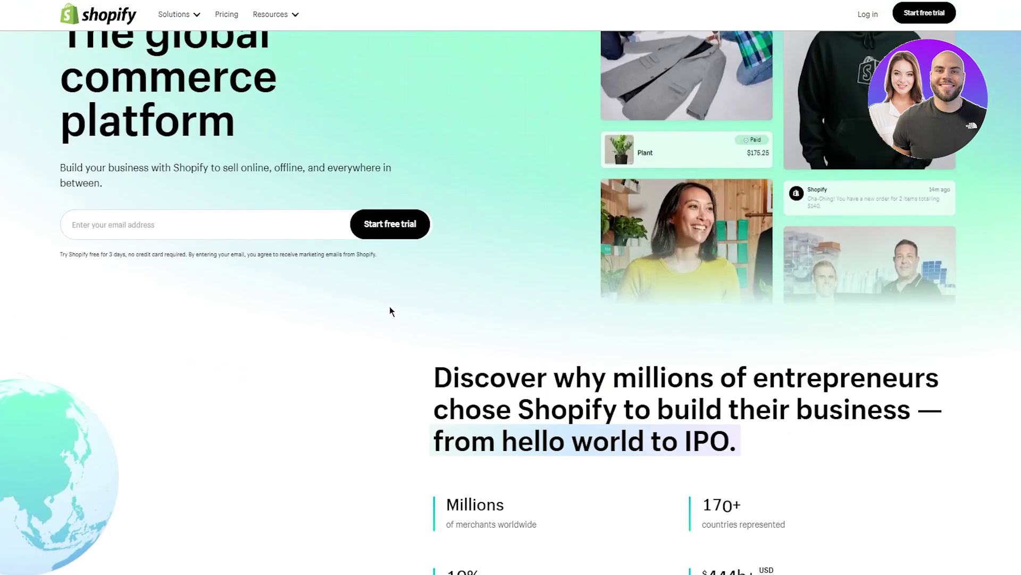
pyautogui.scroll(2, 391, 312)
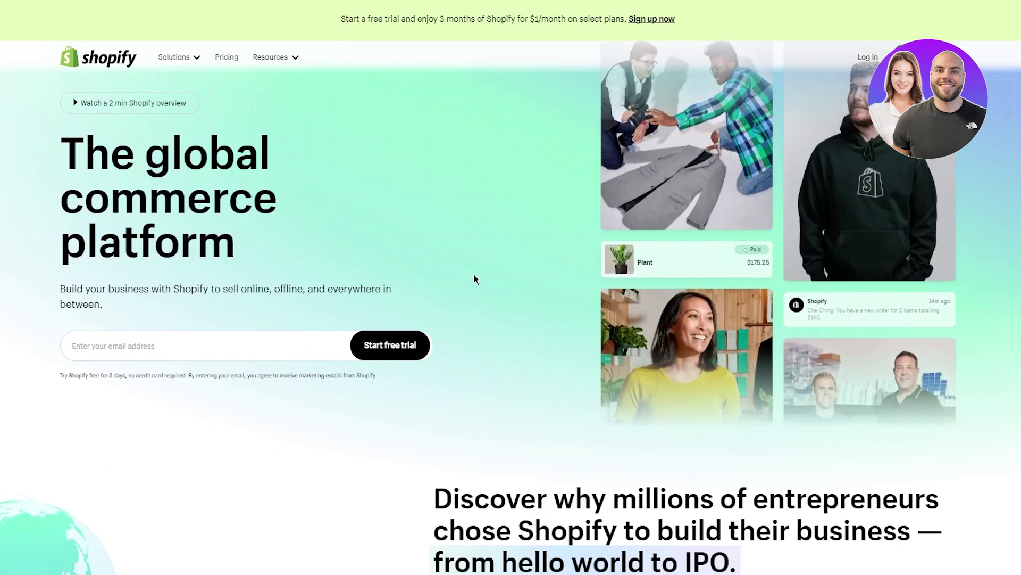
pyautogui.click(863, 59)
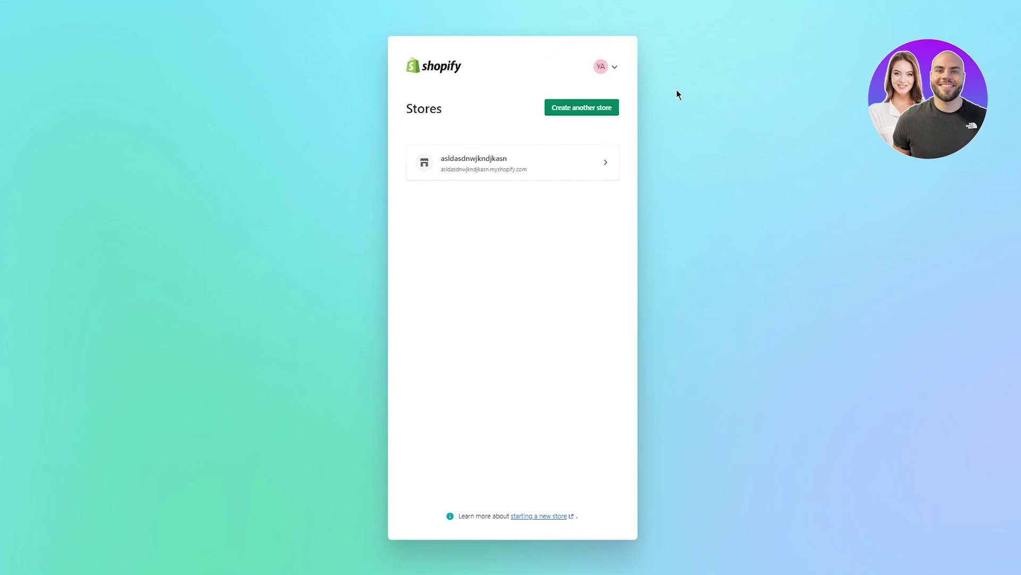
# Step: Open the store's admin from the Stores list and go to its Settings
pyautogui.click(550, 174)
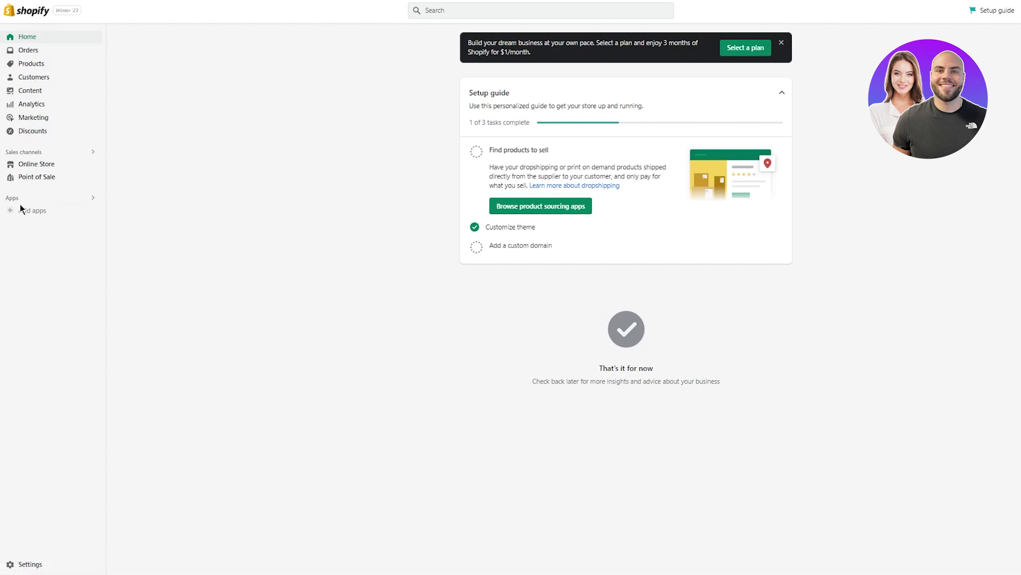
pyautogui.click(20, 565)
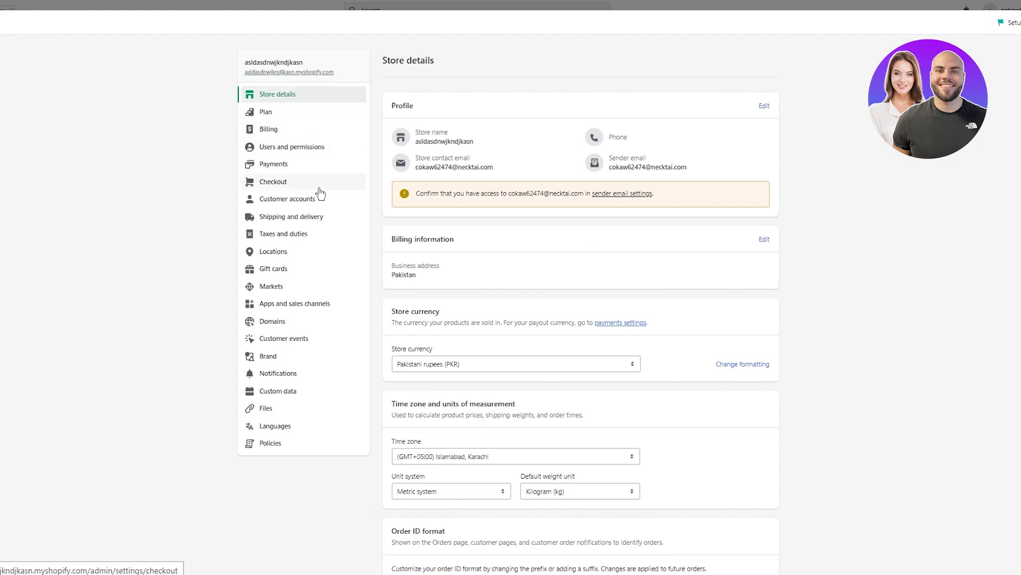
# Step: Open Shipping and delivery settings to view the General profile's Domestic and International rates
pyautogui.click(298, 222)
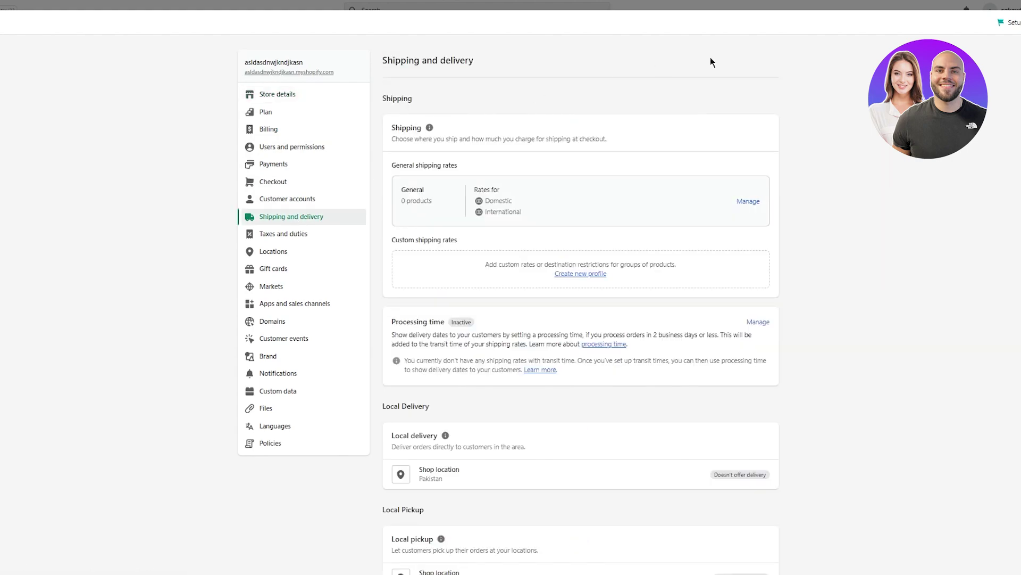
pyautogui.scroll(-10, 629, 72)
pyautogui.scroll(10, 630, 73)
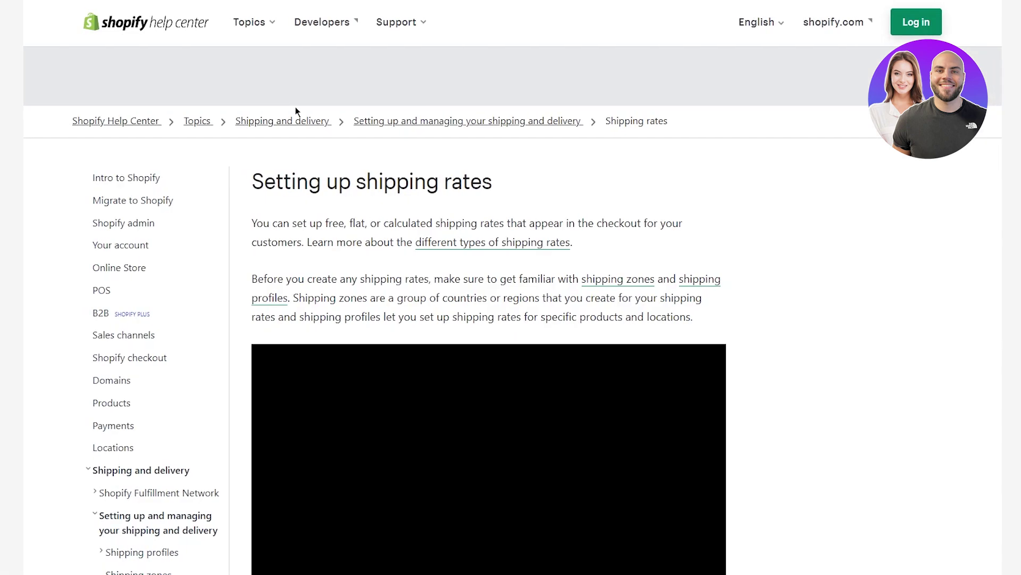
# Step: Scroll the 'Setting up shipping rates' article down to its Create flat shipping rates section
pyautogui.scroll(-2, 295, 107)
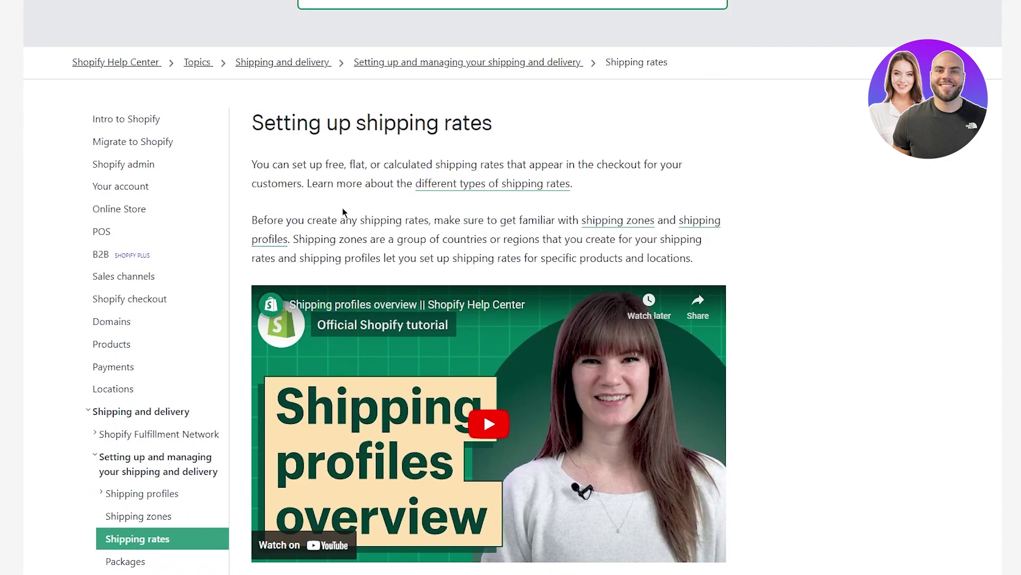
pyautogui.scroll(-1, 343, 210)
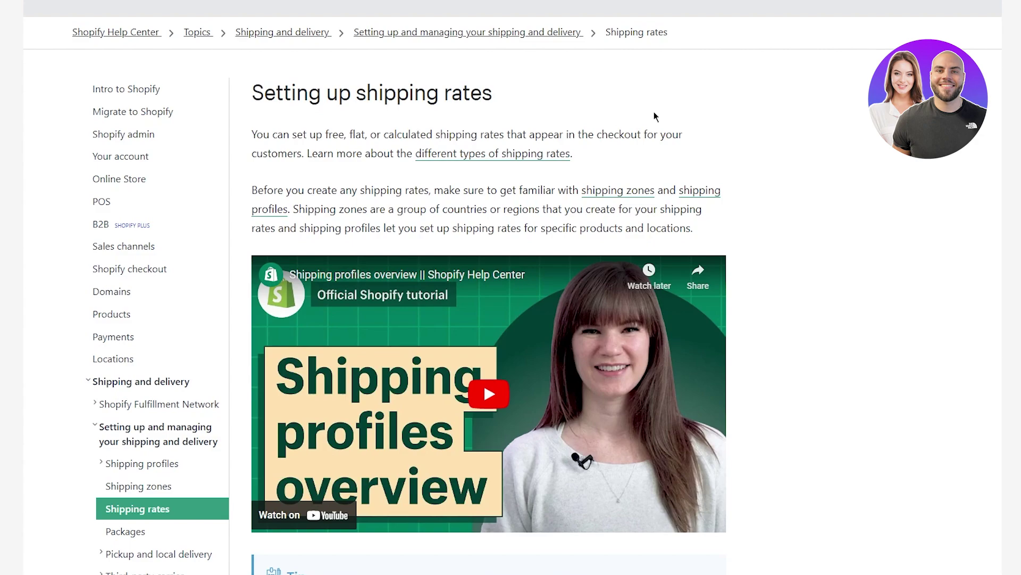
pyautogui.scroll(-8, 654, 116)
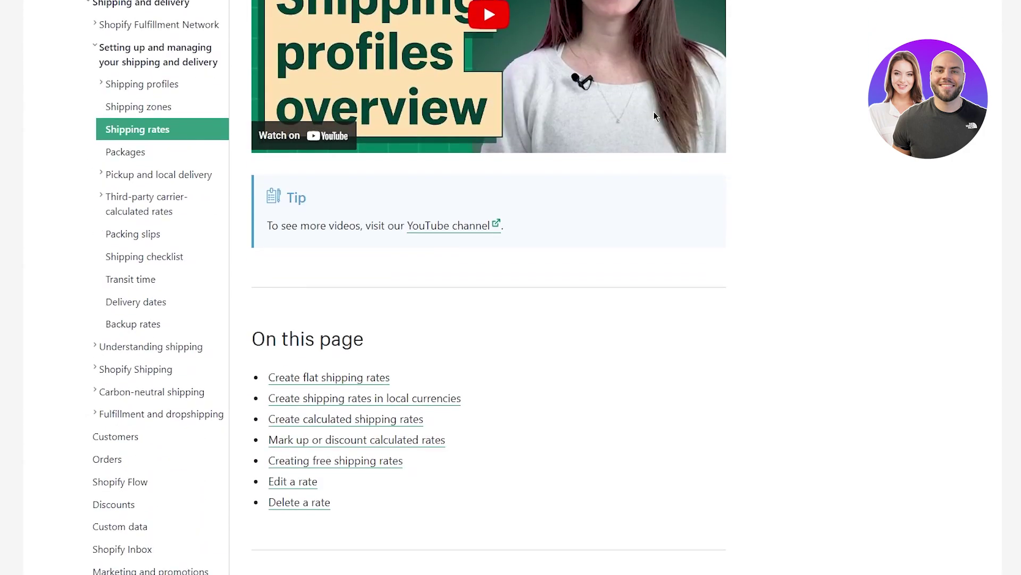
pyautogui.scroll(-1, 387, 238)
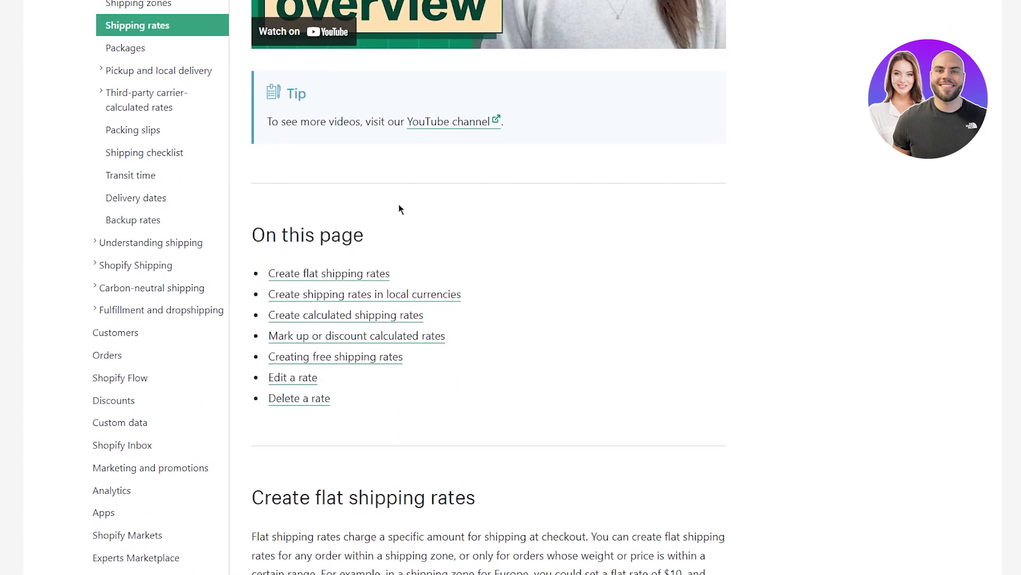
pyautogui.scroll(-1, 399, 207)
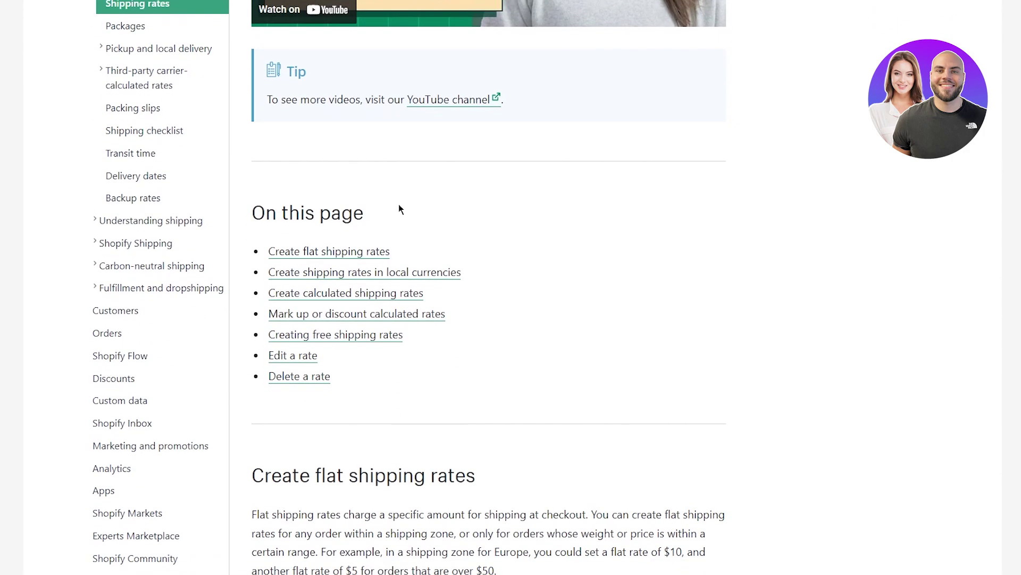
pyautogui.scroll(-6, 400, 209)
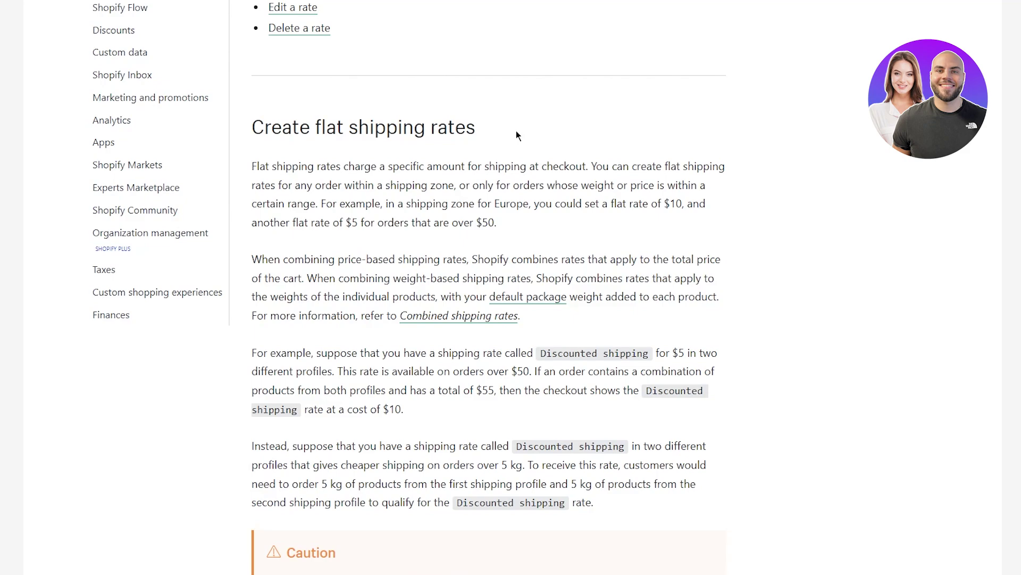
pyautogui.scroll(-2, 460, 358)
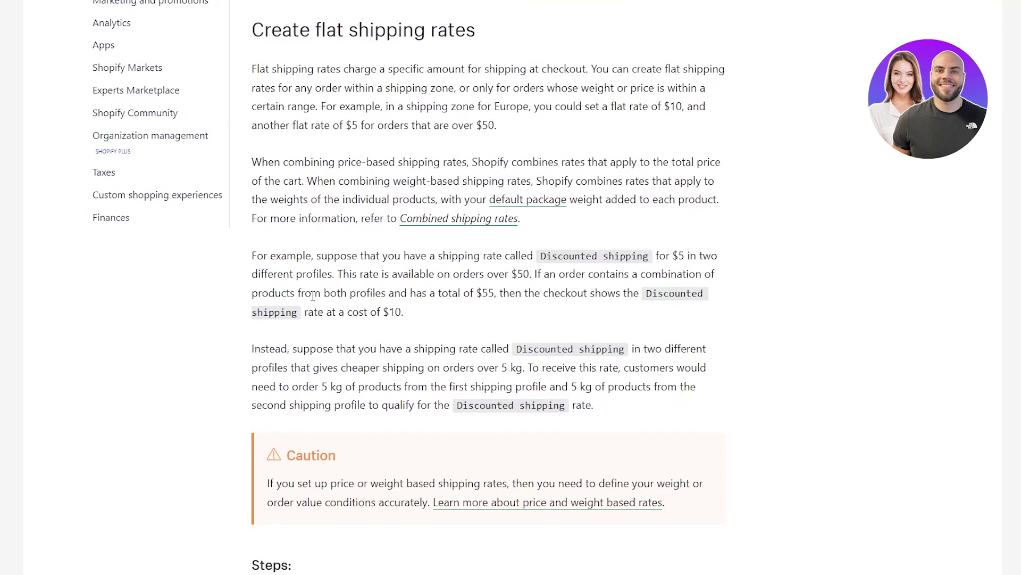
pyautogui.scroll(-1, 313, 295)
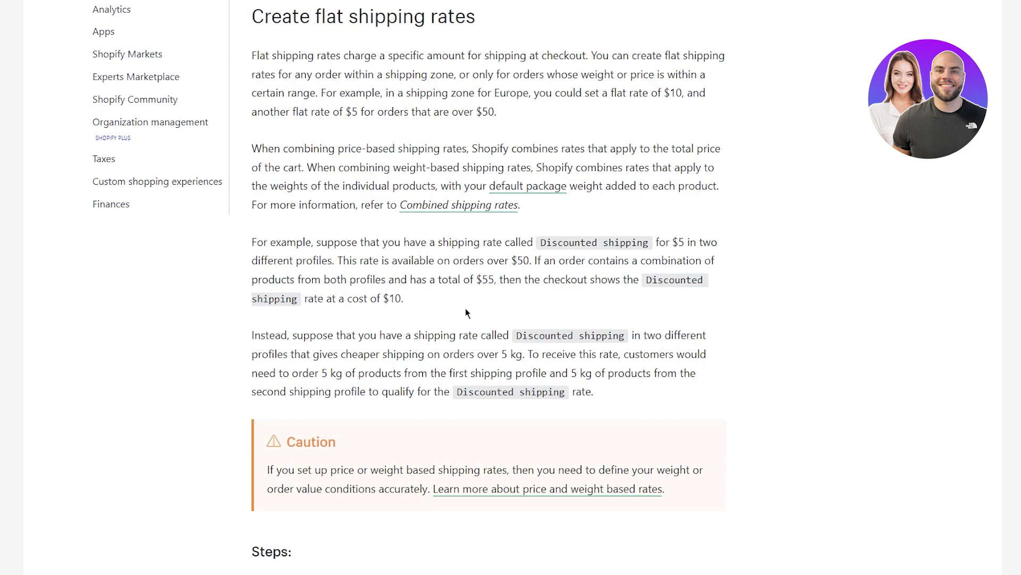
pyautogui.scroll(-2, 400, 321)
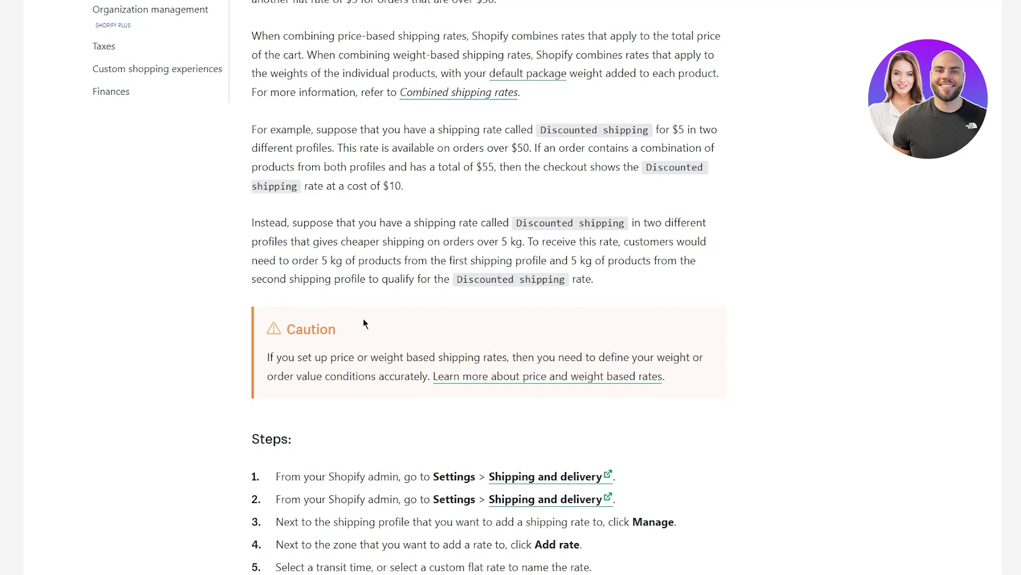
pyautogui.scroll(-5, 188, 303)
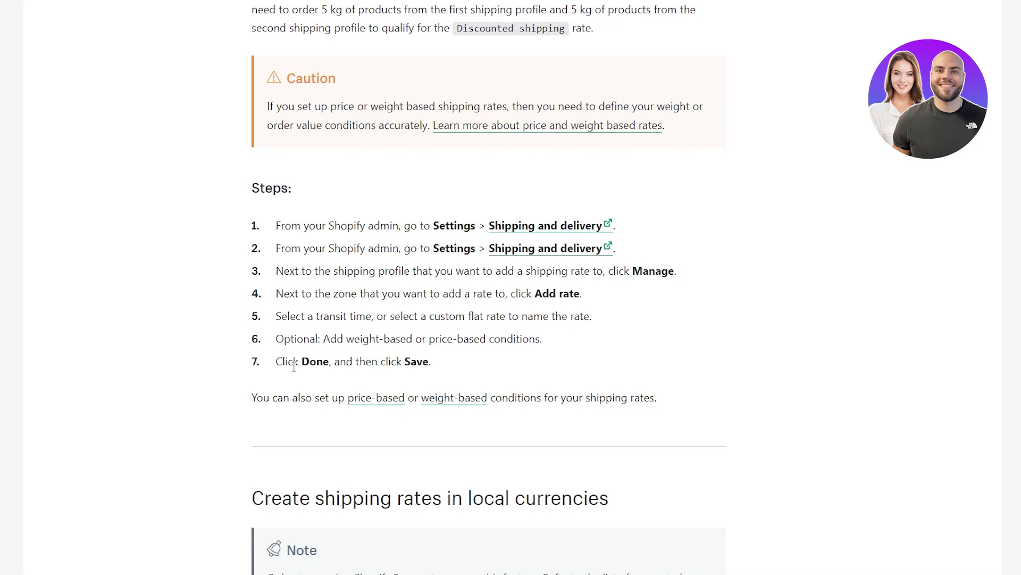
pyautogui.scroll(-7, 293, 367)
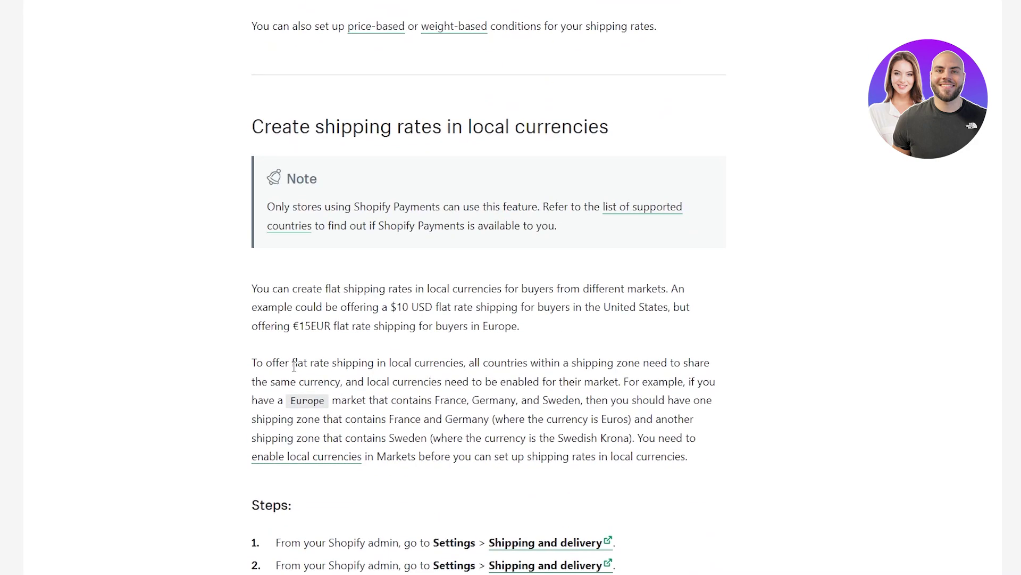
pyautogui.scroll(-3, 634, 404)
pyautogui.scroll(1, 634, 404)
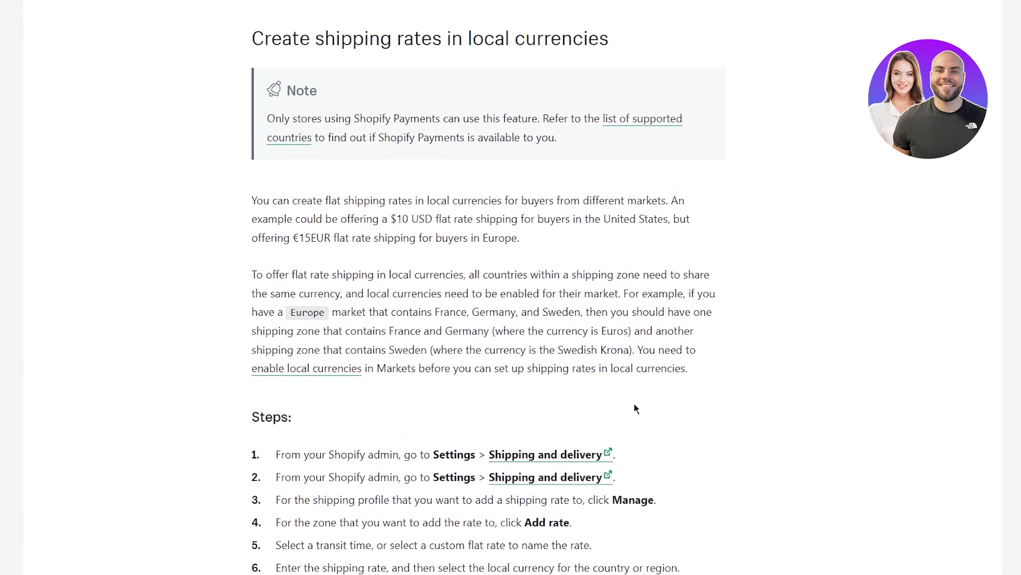
pyautogui.scroll(-1, 634, 404)
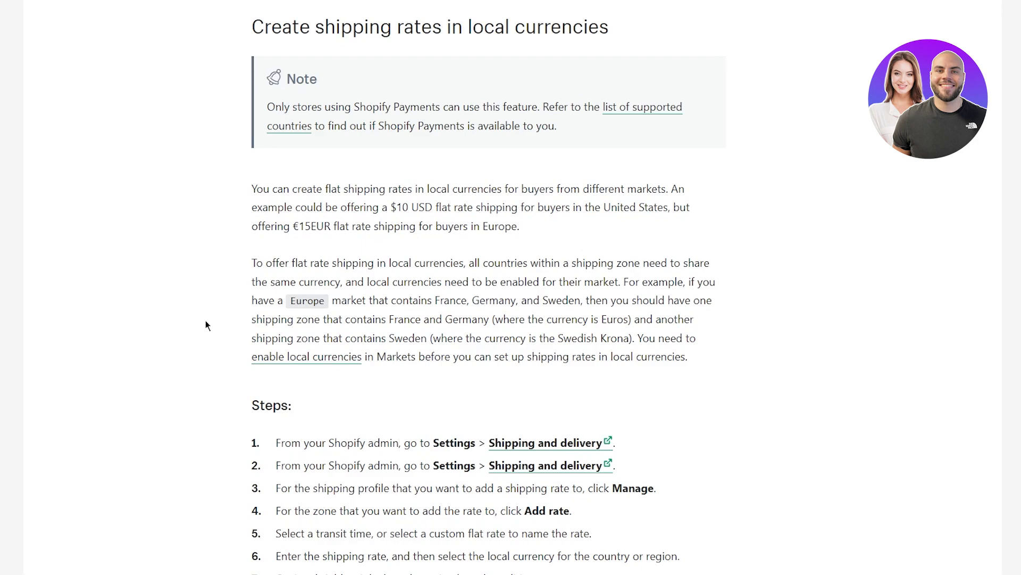
pyautogui.scroll(-4, 206, 325)
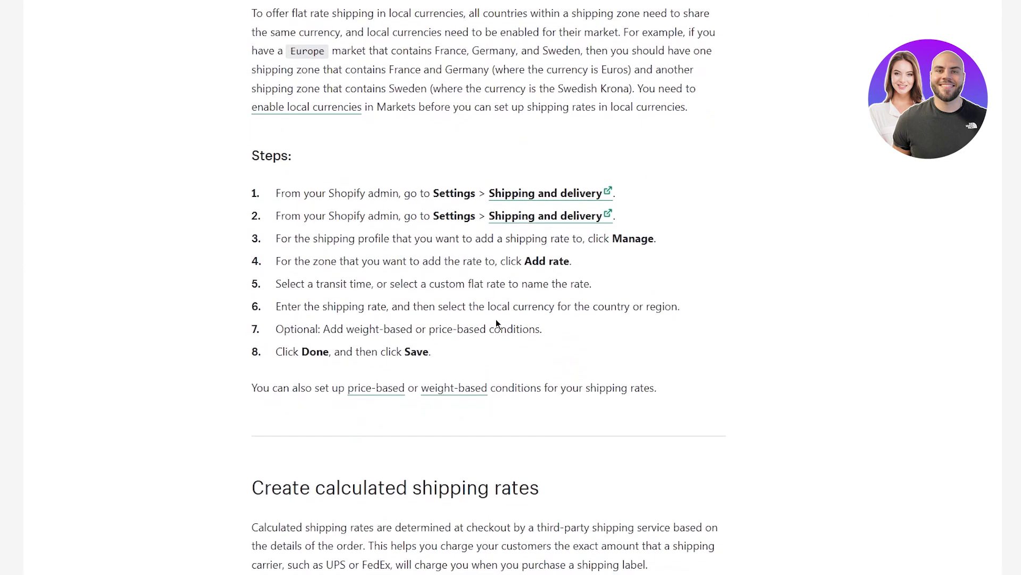
pyautogui.scroll(-7, 496, 318)
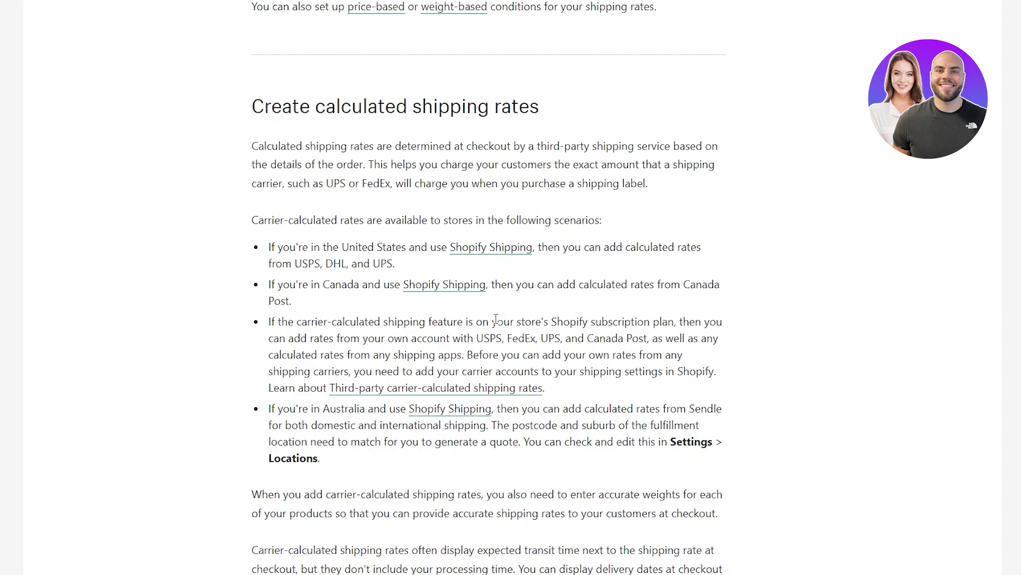
pyautogui.scroll(-1, 495, 318)
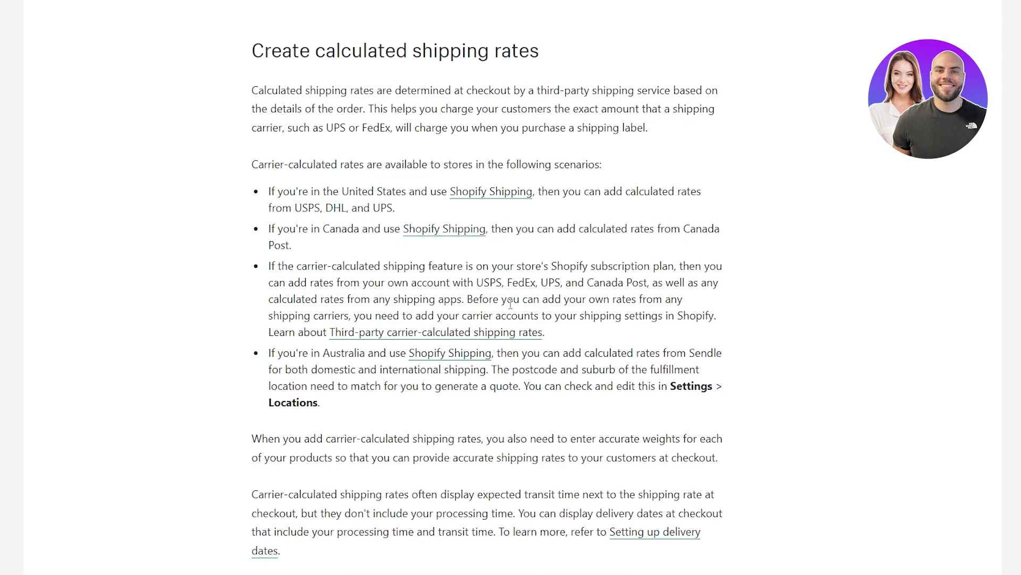
pyautogui.scroll(-1, 462, 313)
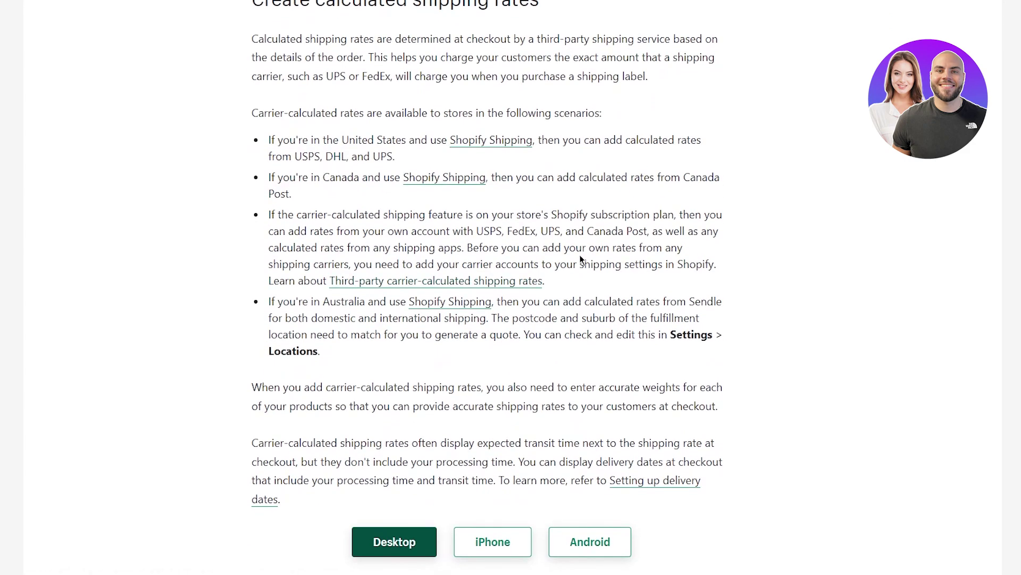
# Step: Scroll through the calculated rates help article before returning to Shipping and delivery settings
pyautogui.scroll(-6, 581, 259)
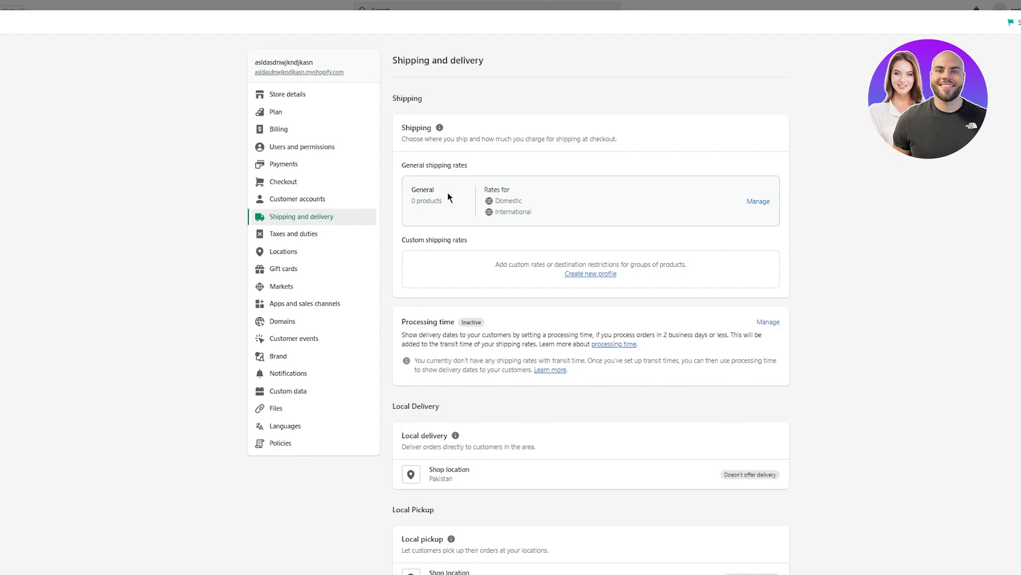
# Step: Open the General profile's rates and check the Domestic zone's Pakistan market details
pyautogui.click(765, 205)
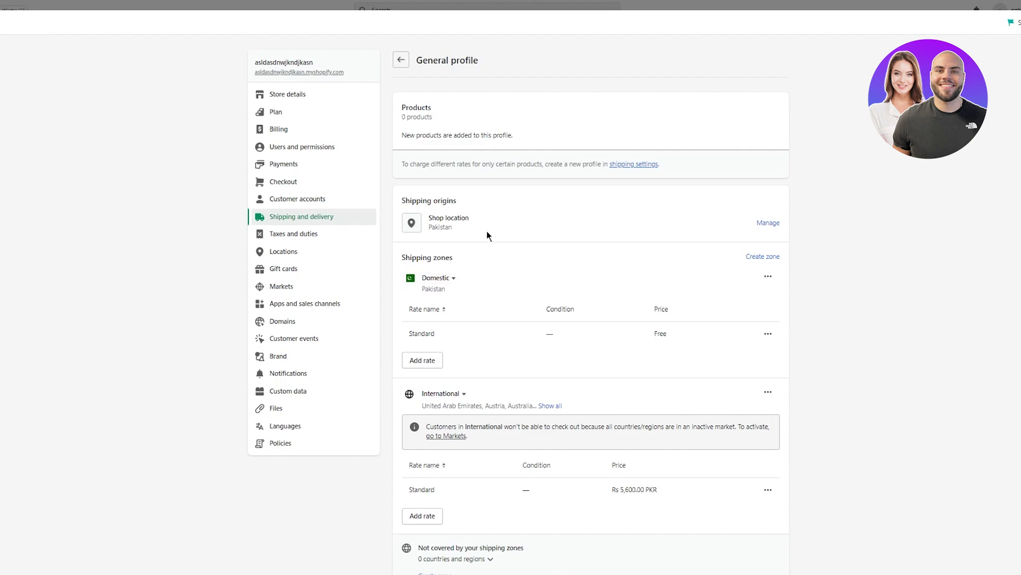
pyautogui.click(435, 281)
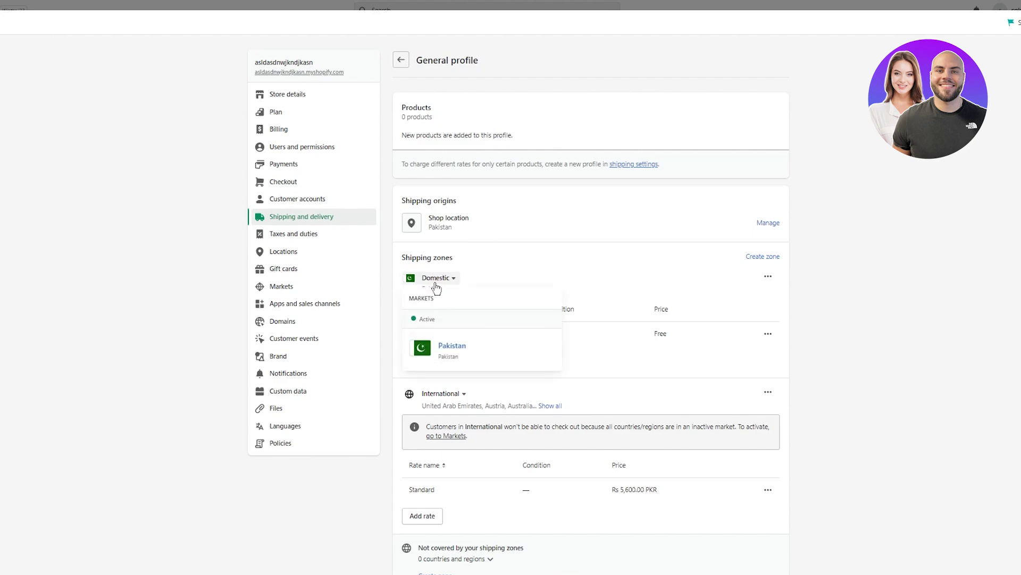
pyautogui.click(496, 251)
pyautogui.scroll(-1, 497, 247)
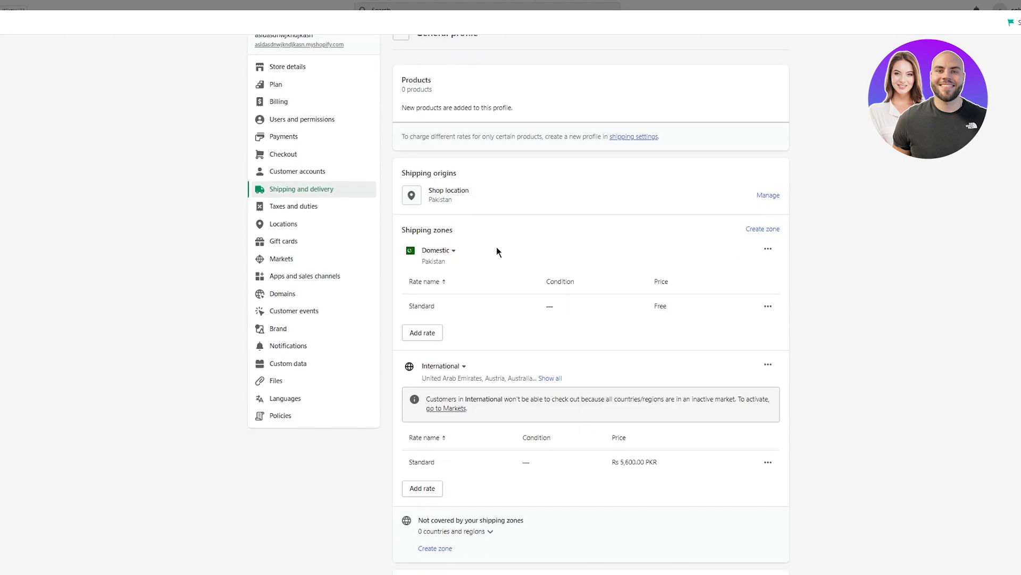
pyautogui.scroll(-1, 497, 251)
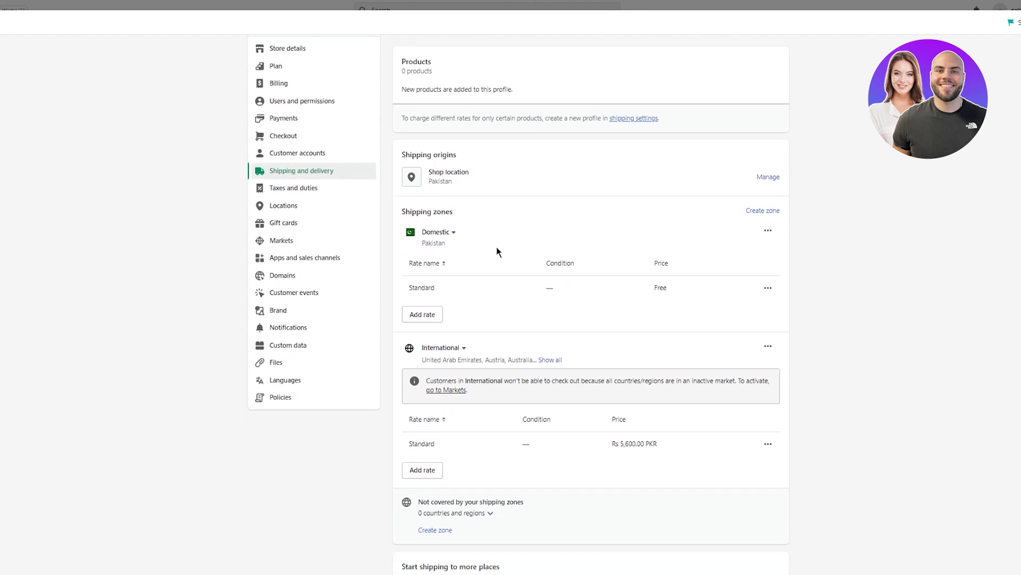
# Step: Add a custom Standard rate of Rs 7,800.00 PKR to the Domestic Pakistan zone
pyautogui.click(422, 314)
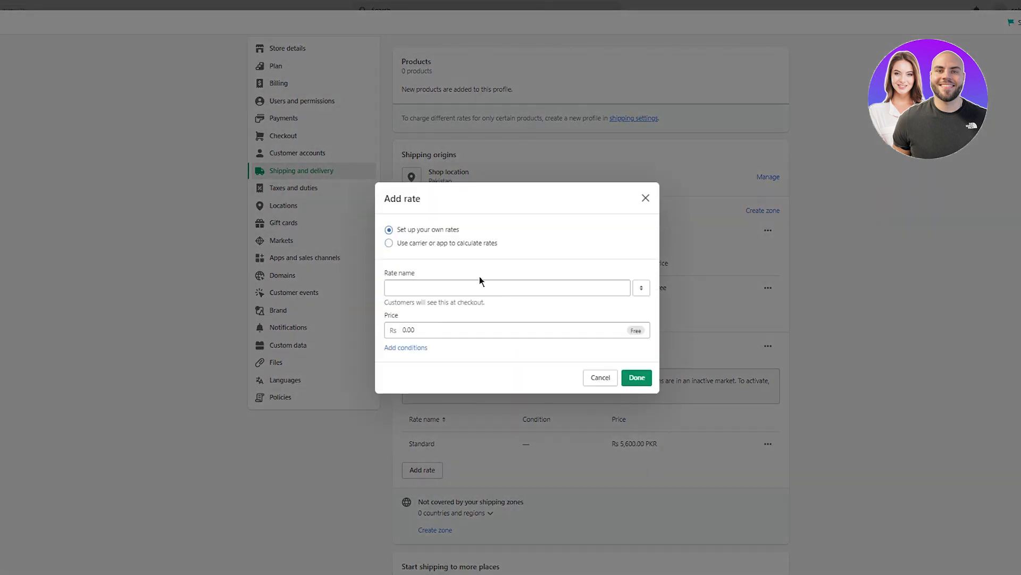
pyautogui.click(451, 243)
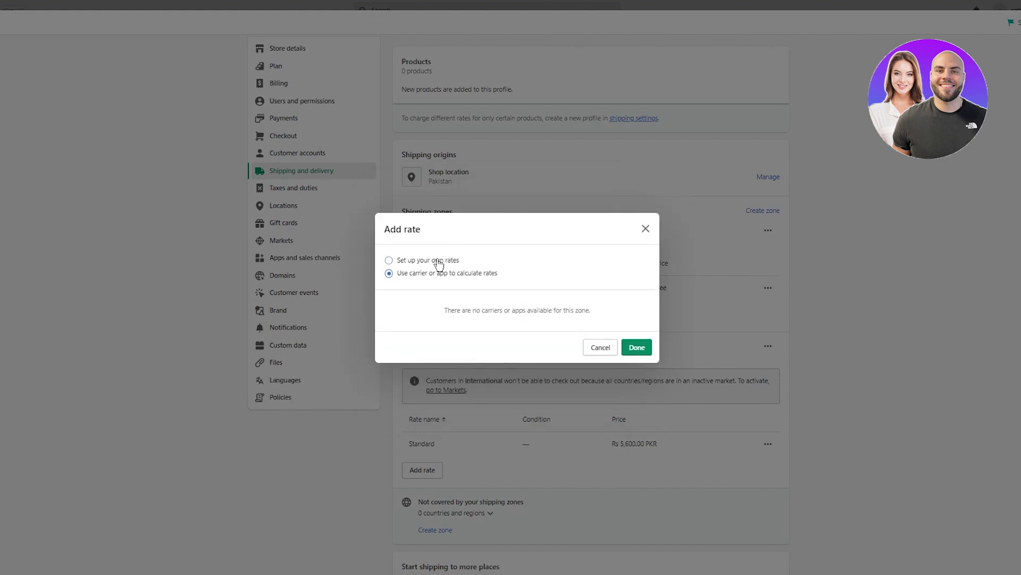
pyautogui.click(437, 260)
pyautogui.click(437, 285)
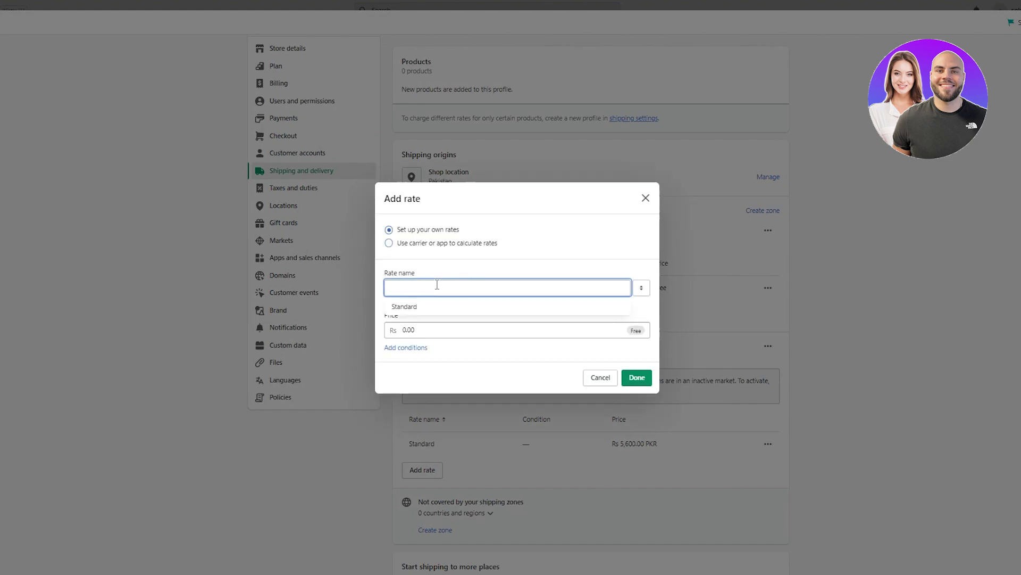
pyautogui.click(417, 305)
pyautogui.click(442, 331)
pyautogui.press('BackSpace')
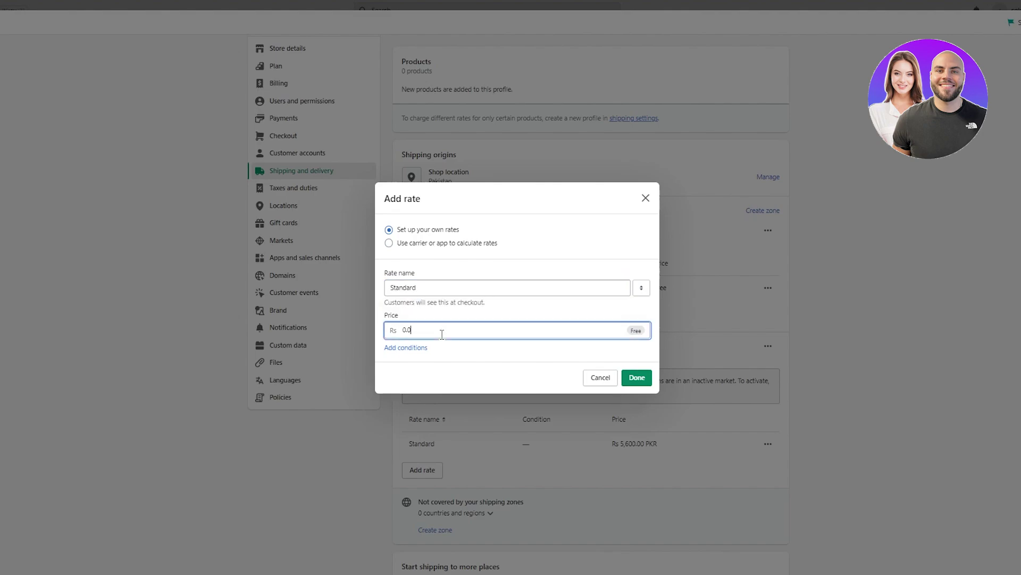
pyautogui.press('BackSpace')
pyautogui.press('BackSpace')
pyautogui.press('BackSpace')
pyautogui.write('78000')
pyautogui.click(636, 378)
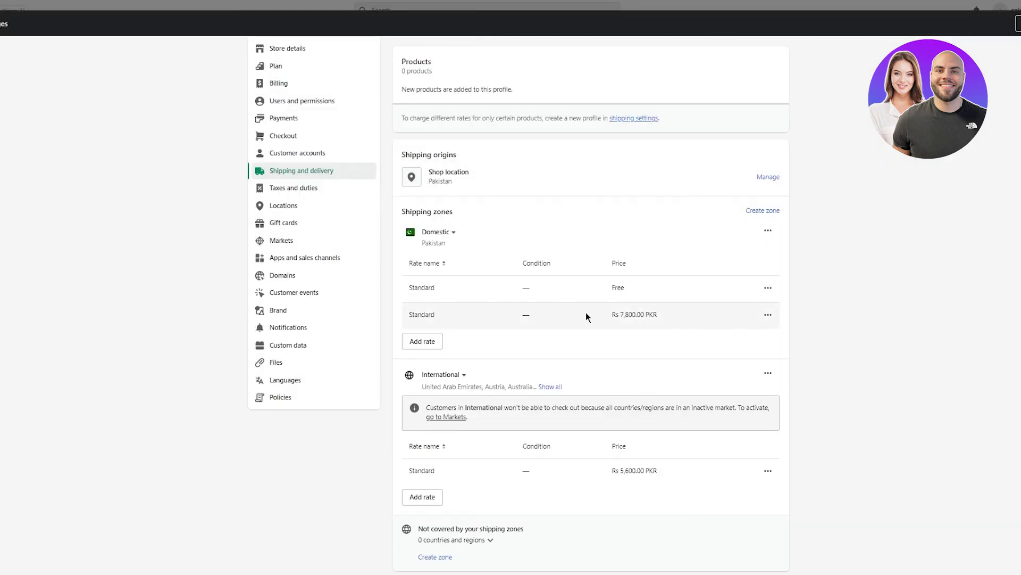
# Step: Review the International zone's market status and expand its full country list
pyautogui.scroll(-1, 451, 286)
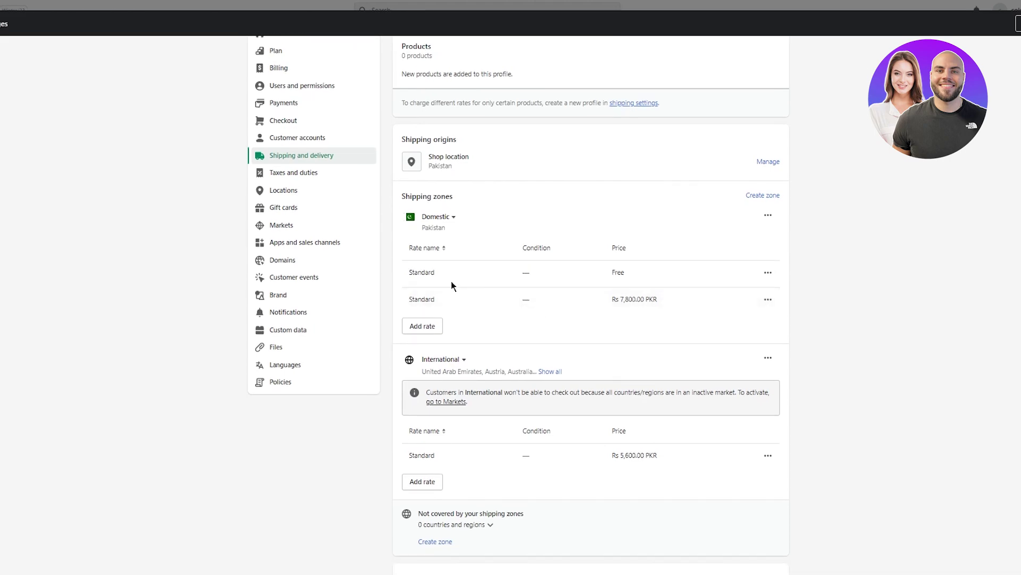
pyautogui.scroll(-3, 474, 280)
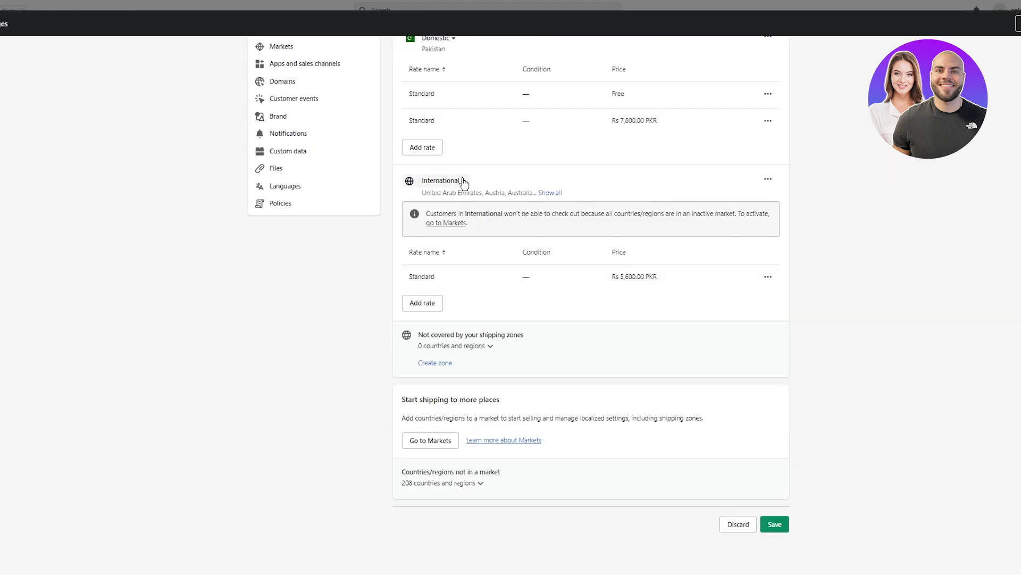
pyautogui.click(463, 181)
pyautogui.click(550, 194)
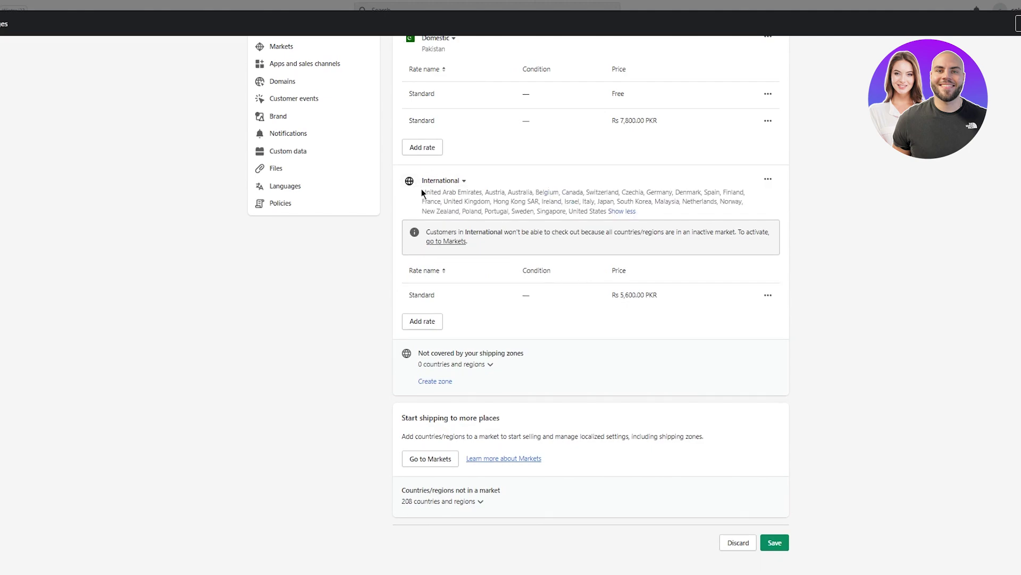
pyautogui.moveTo(422, 191); pyautogui.dragTo(646, 215)
pyautogui.click(723, 205)
# Step: Save the General profile with the new Domestic Standard rate
pyautogui.scroll(-1, 445, 246)
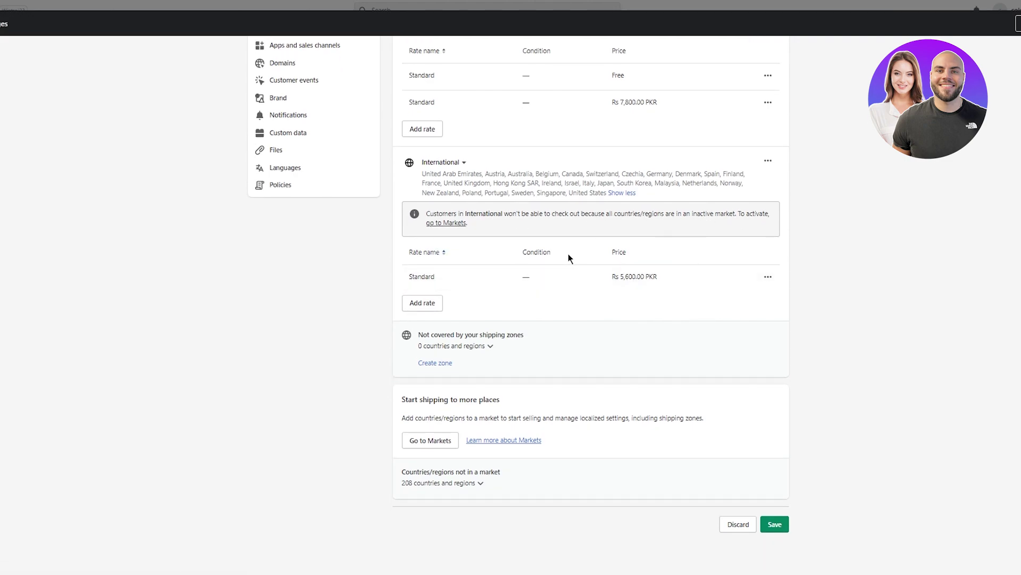
pyautogui.click(771, 528)
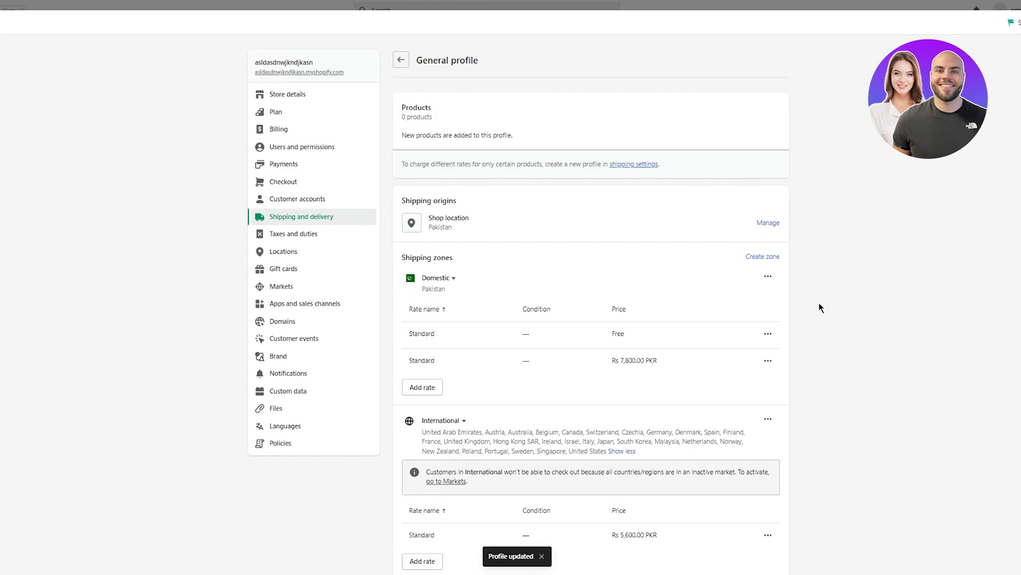
pyautogui.scroll(5, 602, 234)
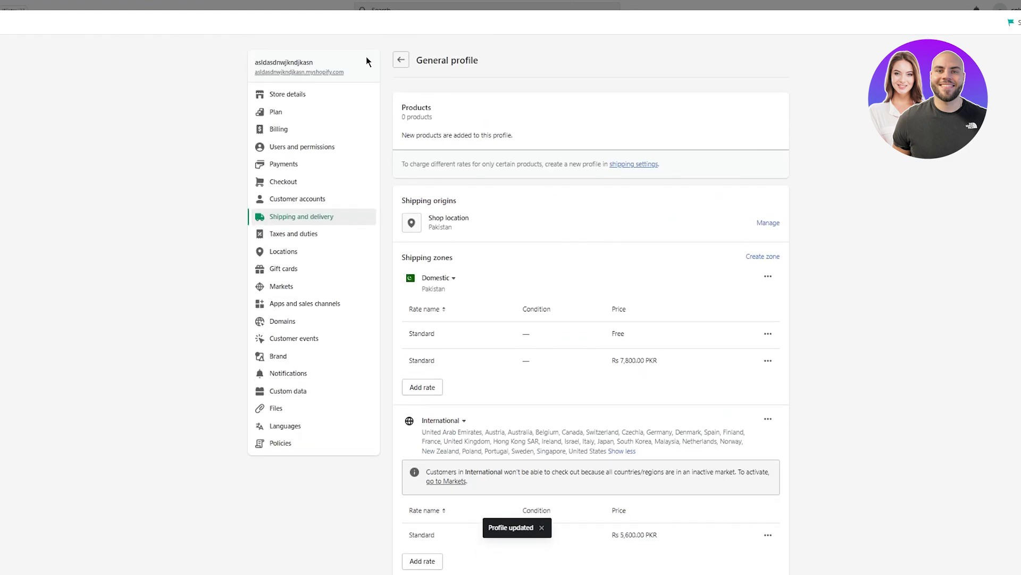
# Step: Return to Shipping and delivery settings and scroll down to the empty Saved packages list
pyautogui.click(402, 60)
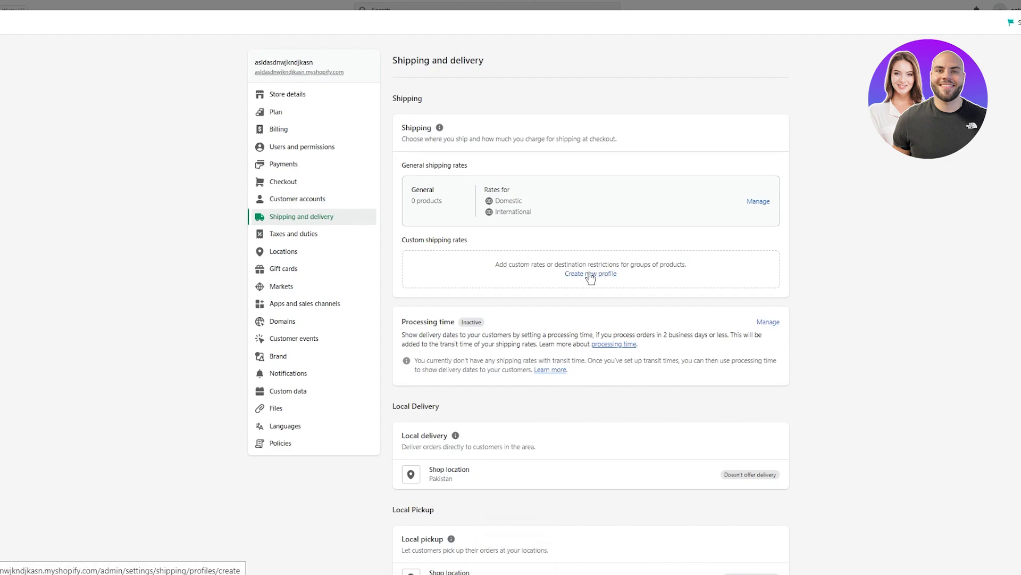
pyautogui.scroll(-4, 586, 277)
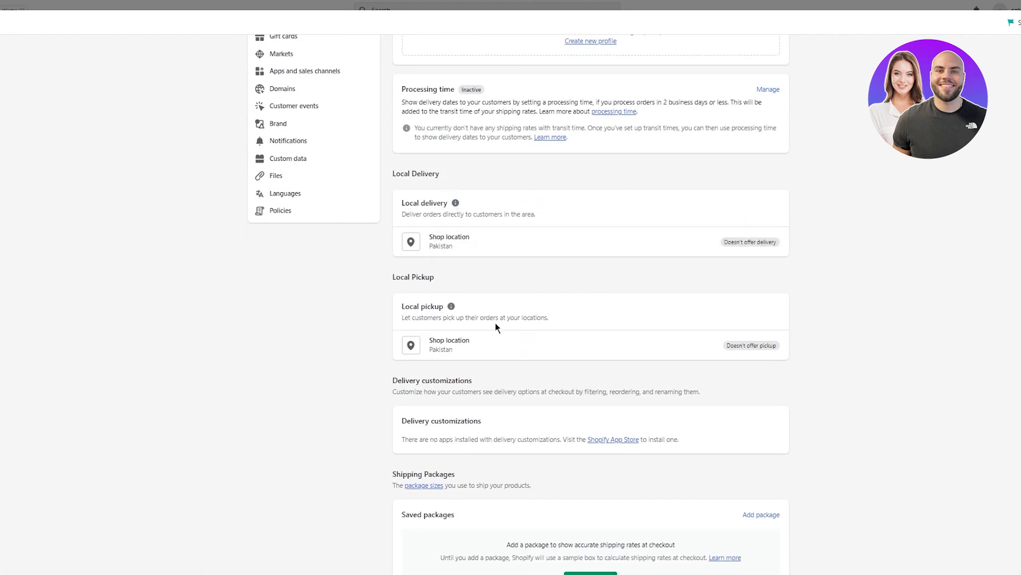
pyautogui.scroll(-5, 496, 322)
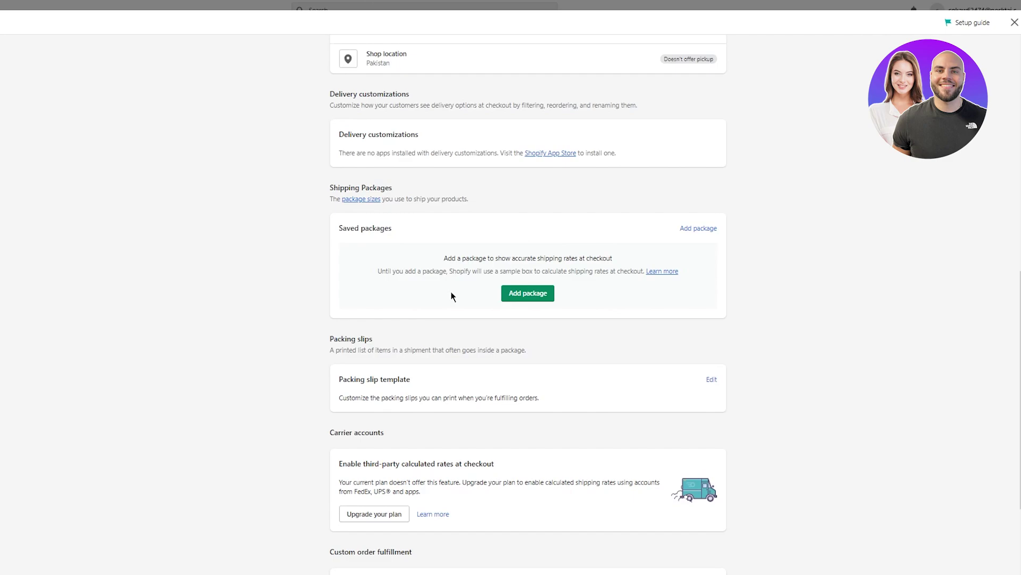
# Step: Open the add package form and choose the Envelope package type
pyautogui.click(528, 294)
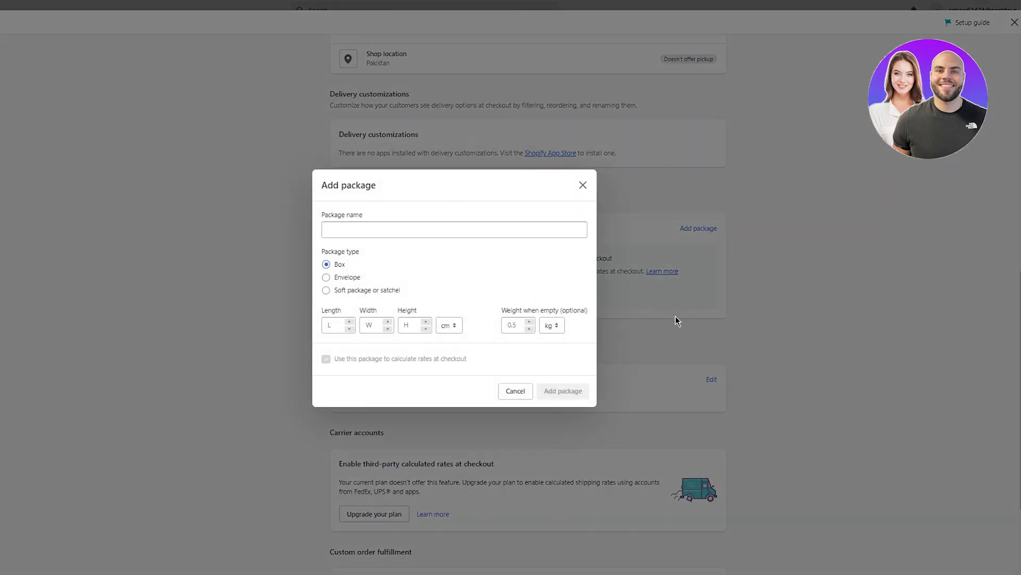
pyautogui.rightClick(670, 302)
pyautogui.click(582, 186)
pyautogui.click(582, 186)
pyautogui.click(528, 293)
pyautogui.click(355, 229)
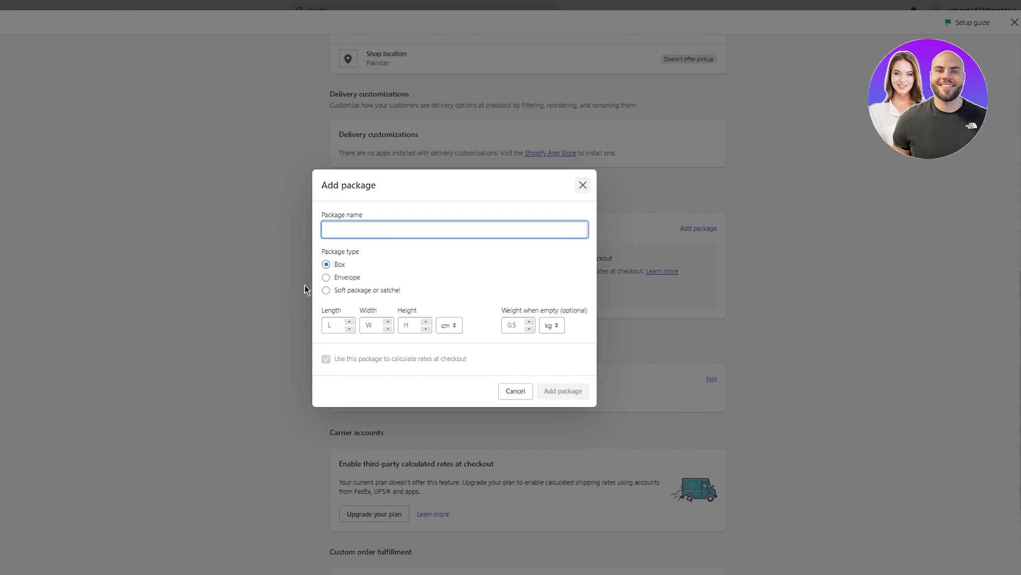
pyautogui.click(326, 277)
# Step: Name the envelope 'sdasda', give it 12 × 22 cm and 11 kg empty weight, and add it
pyautogui.click(353, 234)
pyautogui.write('sdasd')
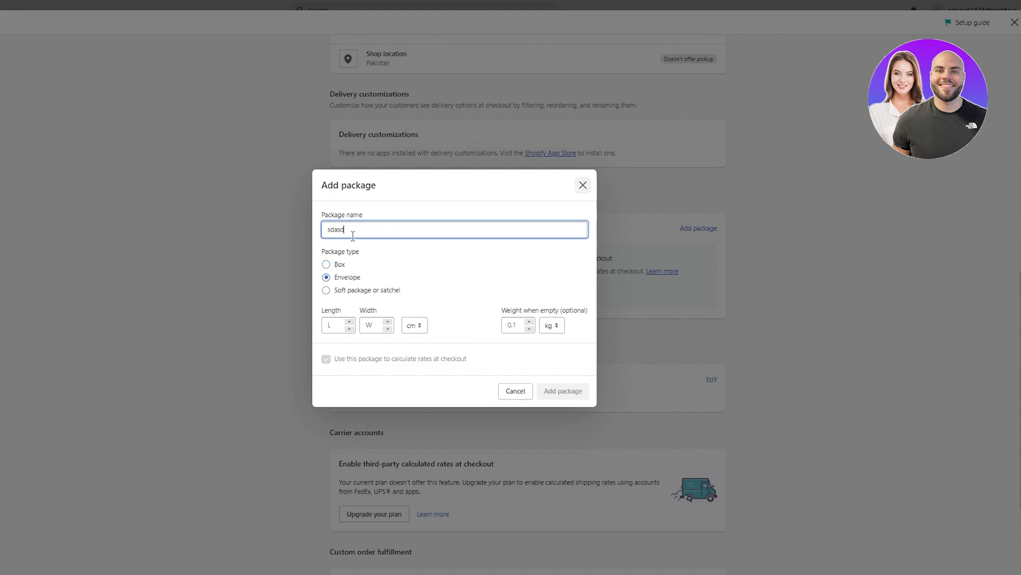
pyautogui.write('a')
pyautogui.click(332, 327)
pyautogui.write('1')
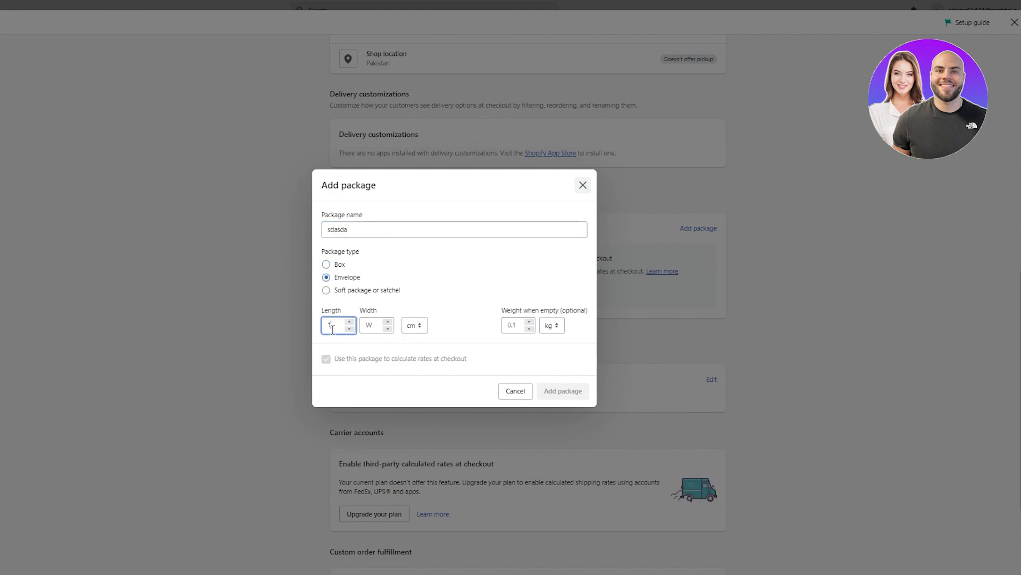
pyautogui.write('2')
pyautogui.click(374, 325)
pyautogui.write('22')
pyautogui.click(513, 327)
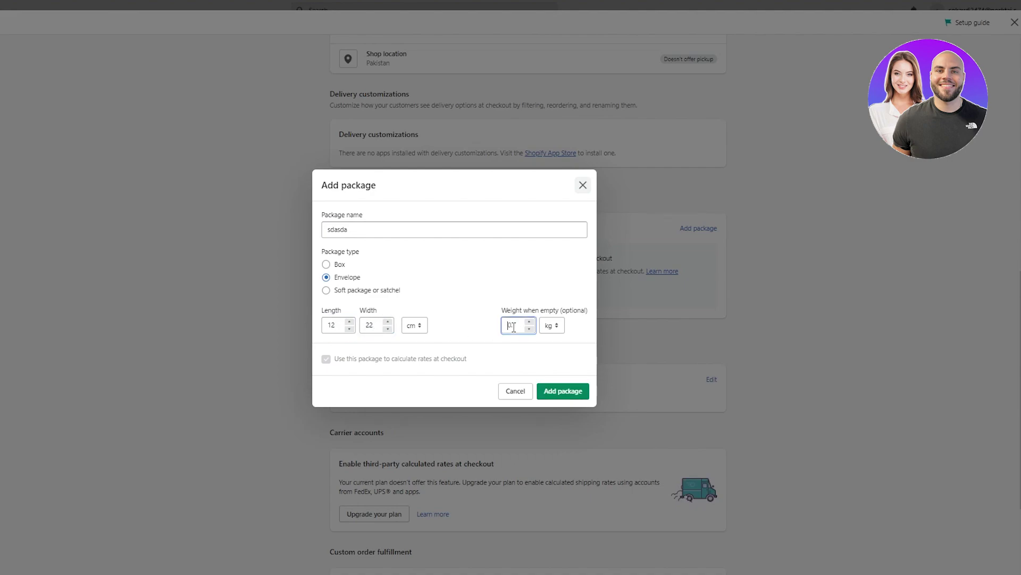
pyautogui.write('11')
pyautogui.click(547, 392)
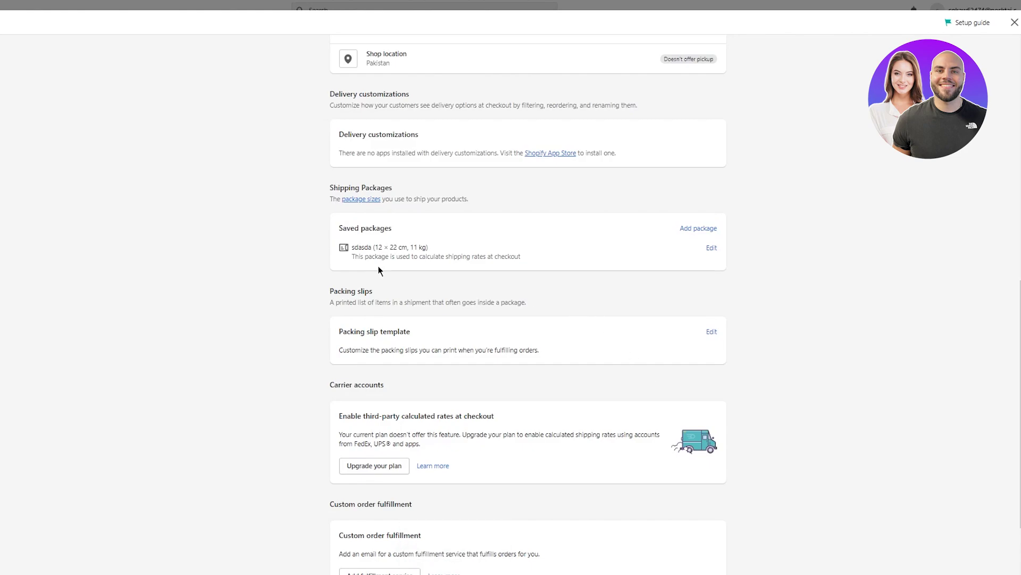
pyautogui.scroll(10, 379, 270)
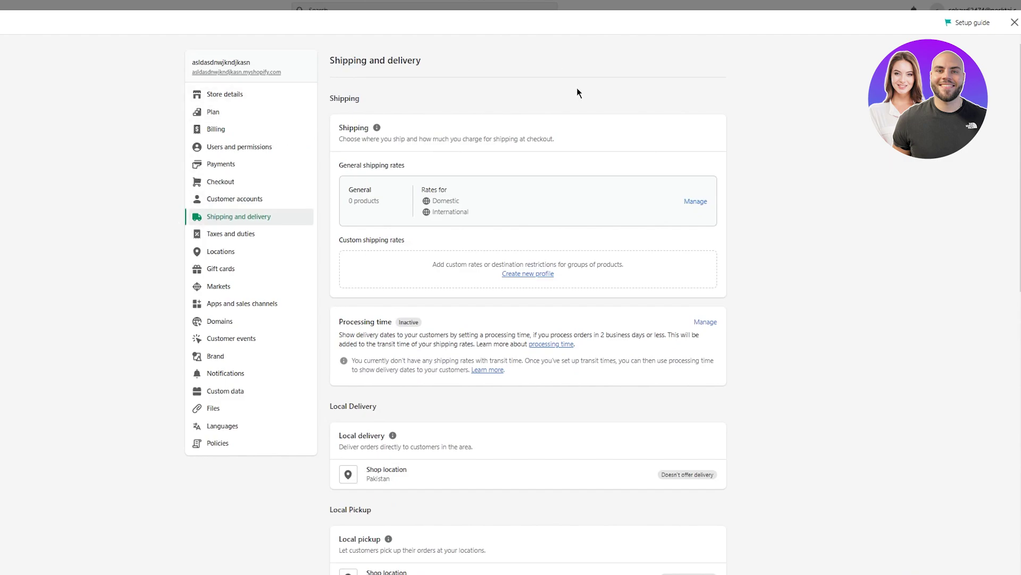